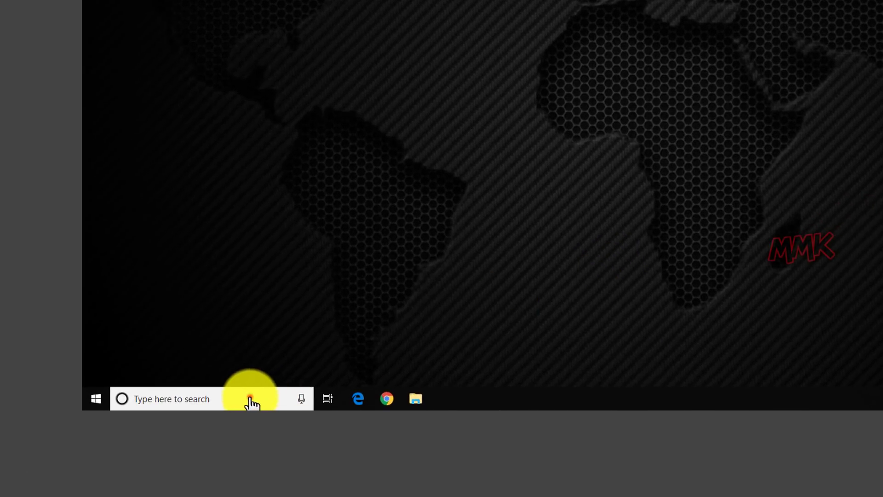
# Search the taskbar for 'windows defender security center'.
pyautogui.click(251, 398)
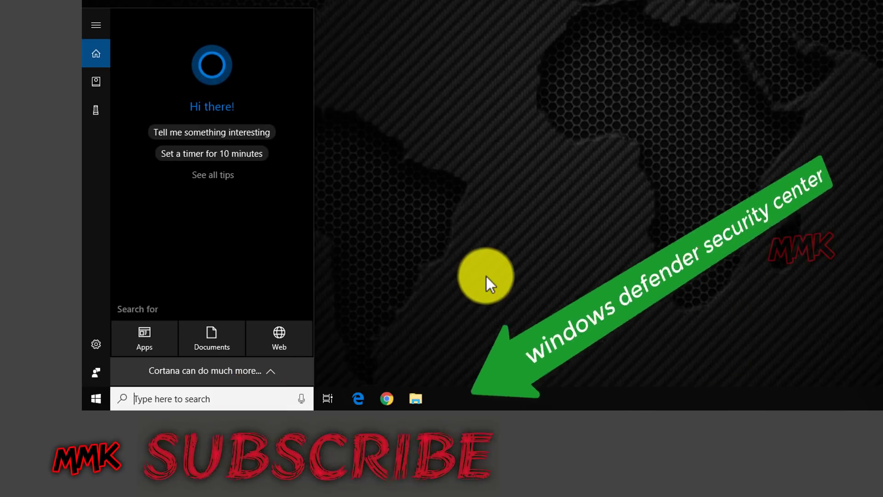
pyautogui.write('w')
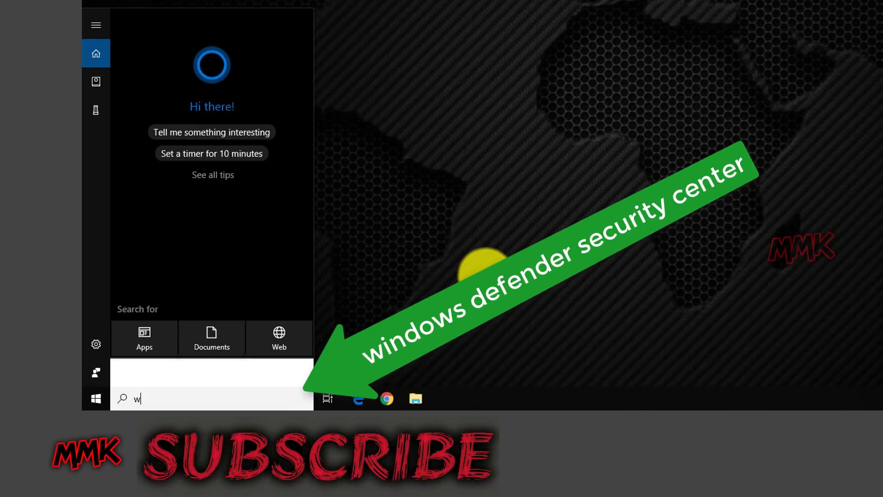
pyautogui.write('indows ')
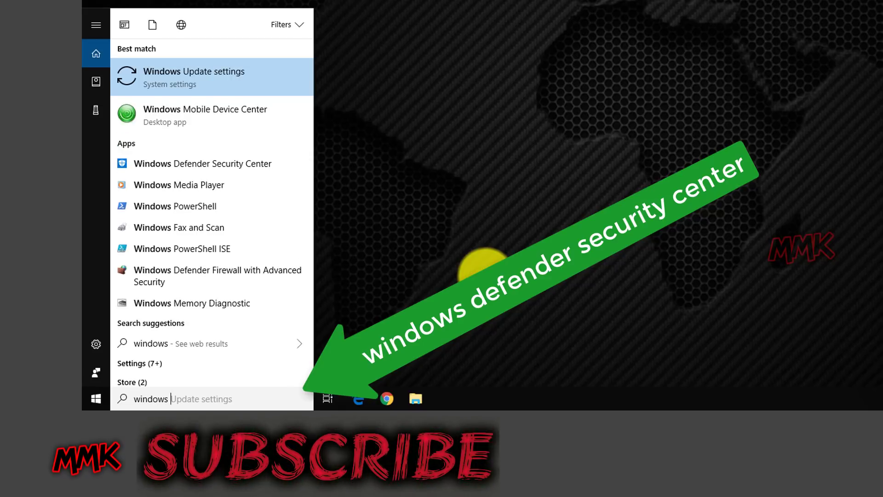
pyautogui.write('defender ')
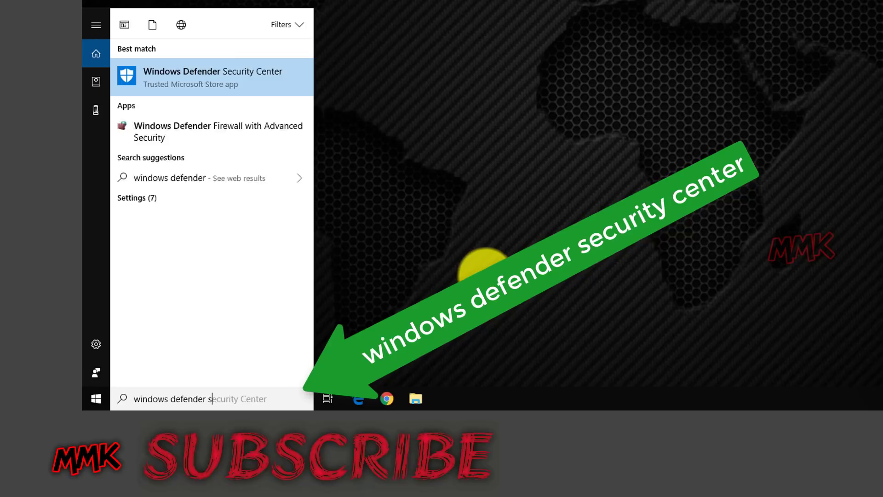
pyautogui.write('secu')
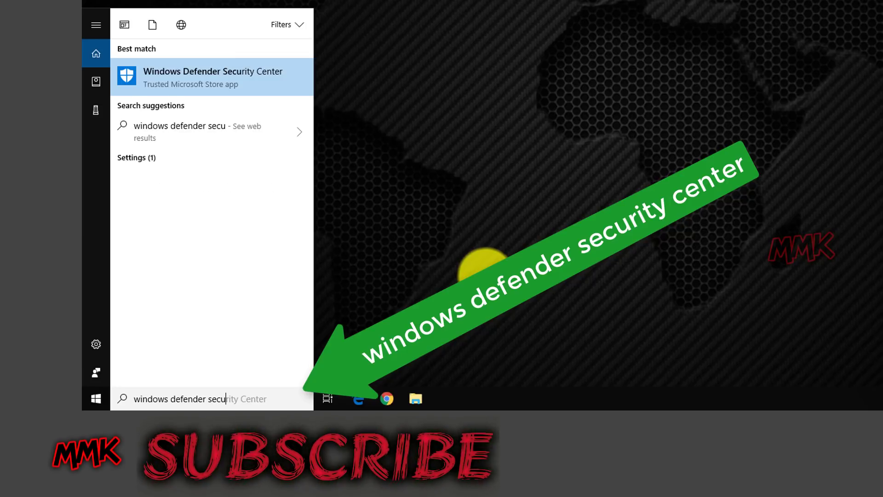
pyautogui.write('rity center')
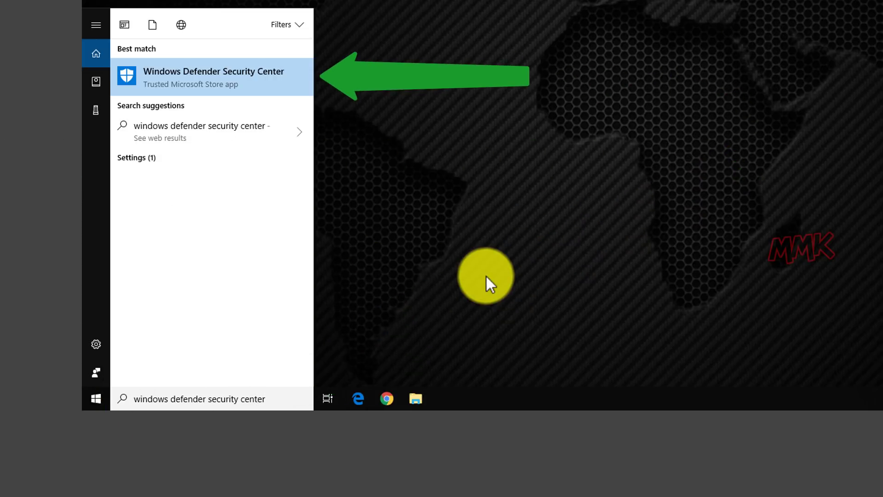
# Launch Windows Defender Security Center, then switch Real-time protection Off and back On in Virus & threat protection settings.
pyautogui.click(226, 76)
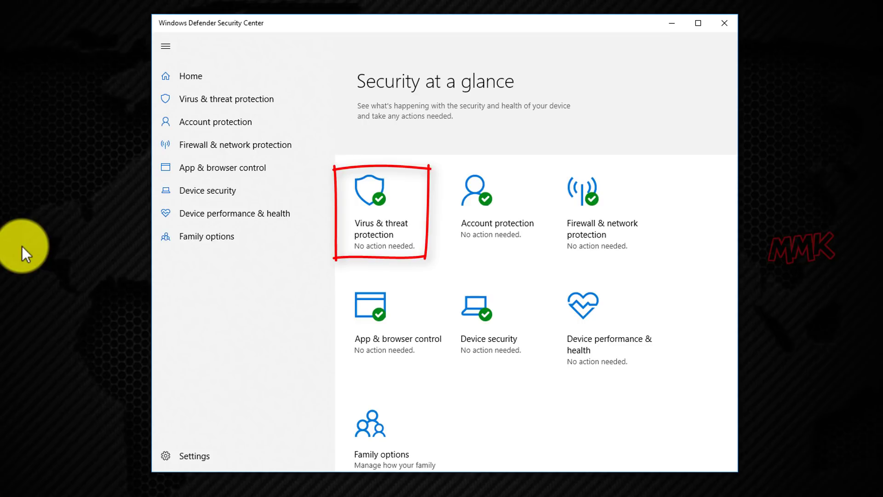
pyautogui.click(379, 227)
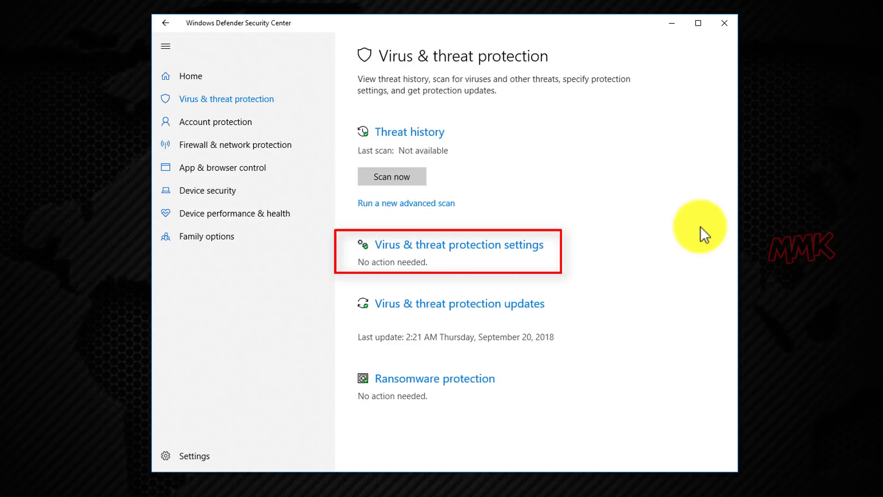
pyautogui.click(460, 250)
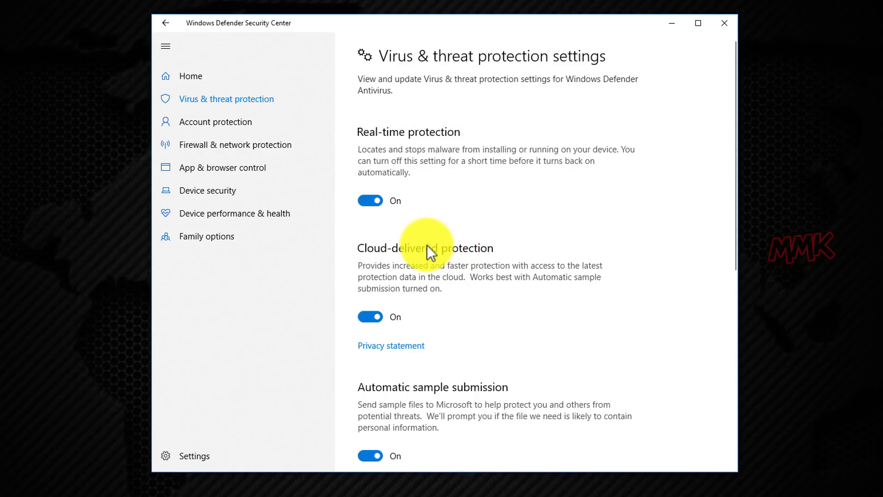
pyautogui.click(362, 198)
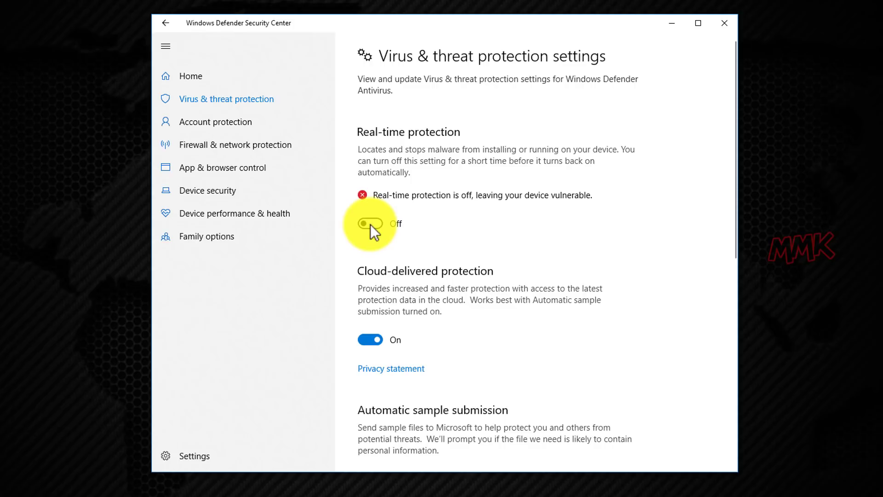
pyautogui.click(375, 225)
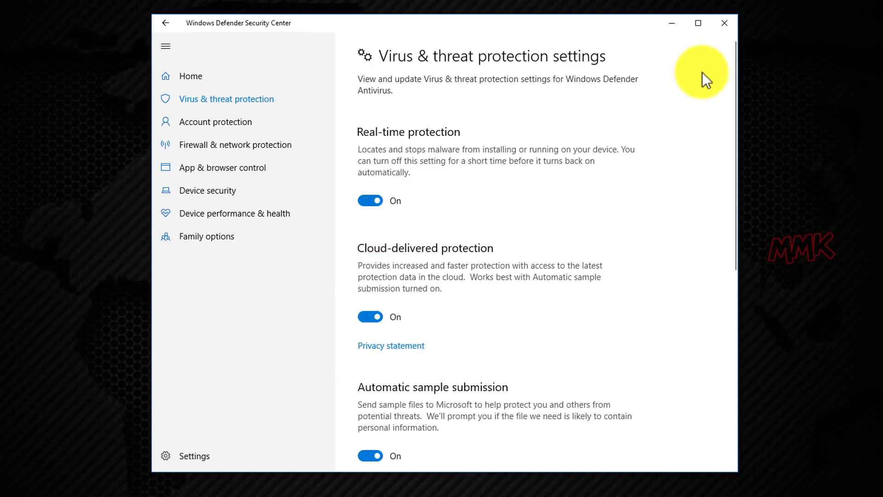
# Close Security Center, check the hidden tray icons, and dismiss the mmk icon's context menu unused.
pyautogui.click(725, 23)
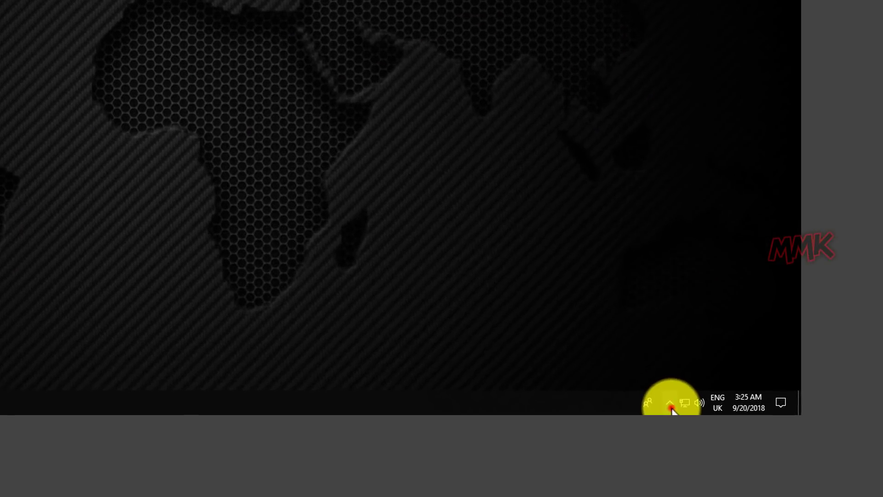
pyautogui.click(785, 487)
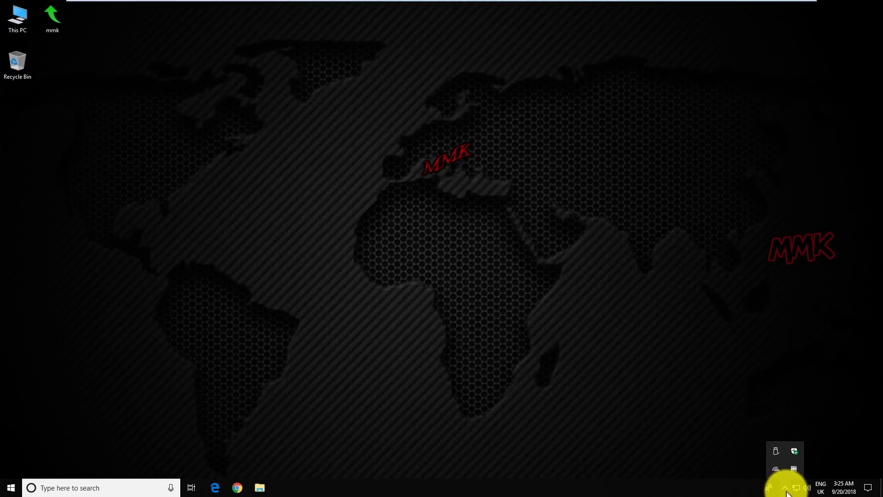
pyautogui.click(199, 127)
pyautogui.rightClick(85, 28)
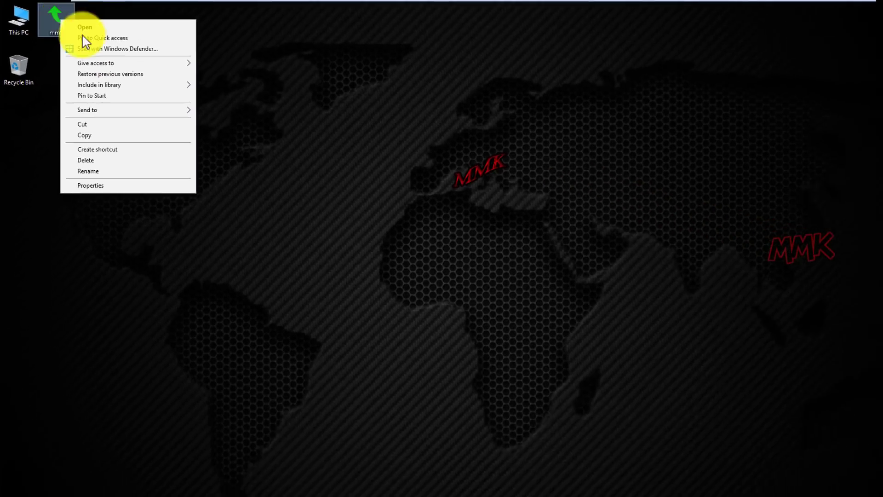
pyautogui.click(363, 191)
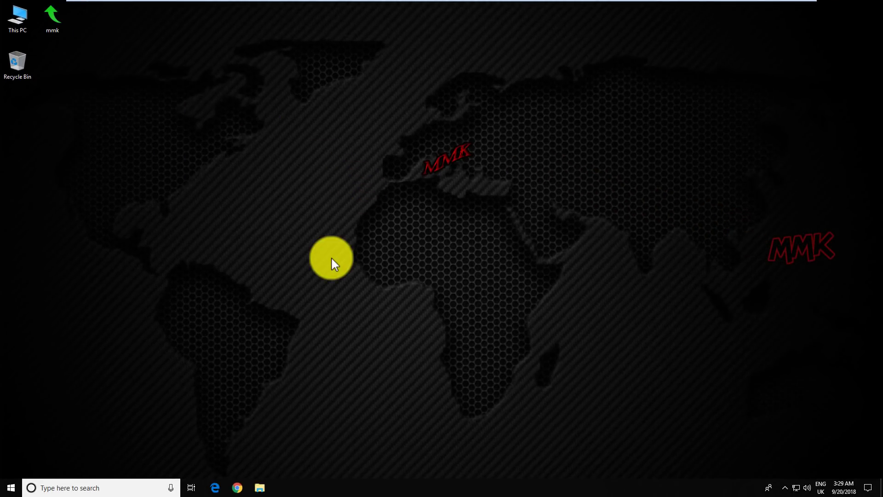
# Search 'gpedit' and launch the Edit group policy result.
pyautogui.click(129, 488)
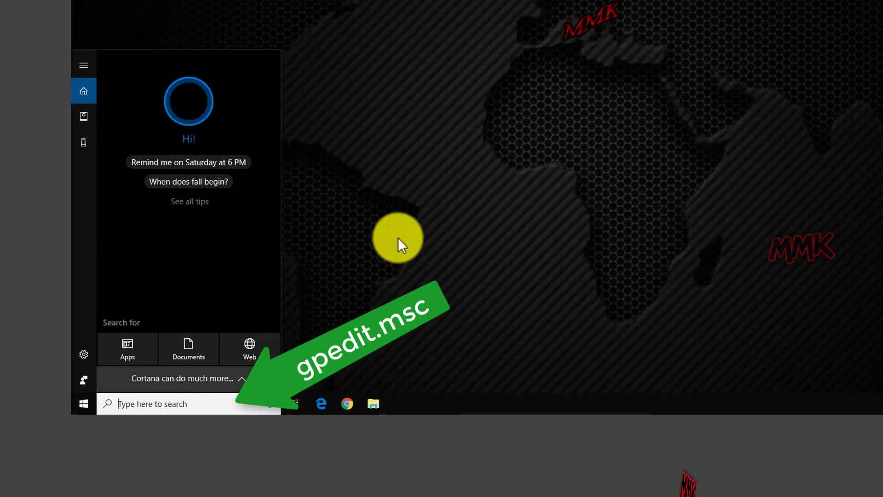
pyautogui.write('gp')
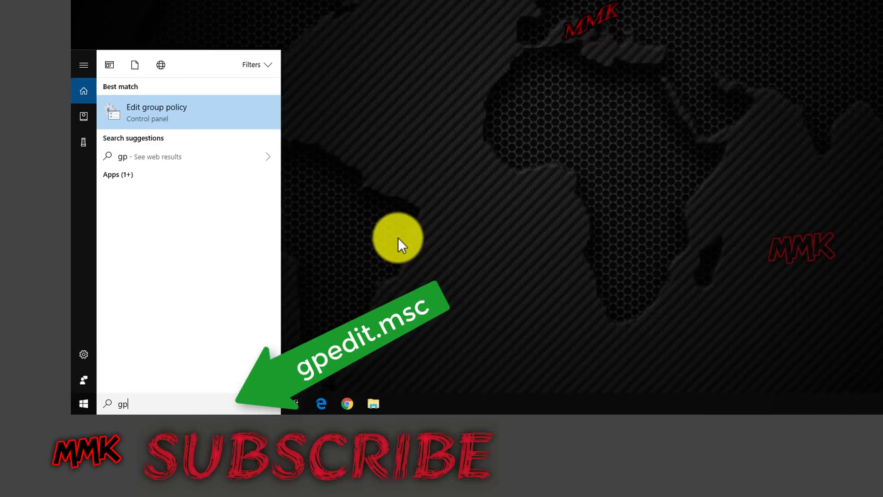
pyautogui.write('edit')
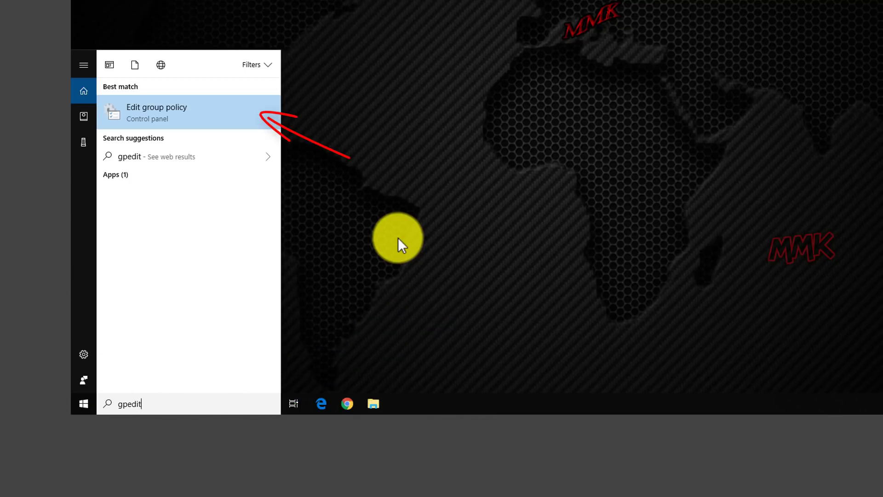
pyautogui.click(196, 115)
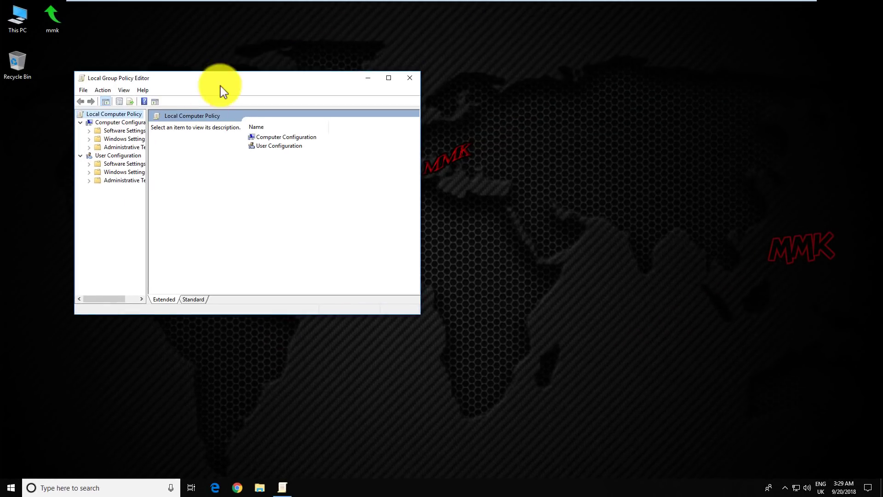
# Center the editor, widen the tree pane, and open Administrative Templates › Windows Components.
pyautogui.moveTo(225, 80); pyautogui.dragTo(409, 125)
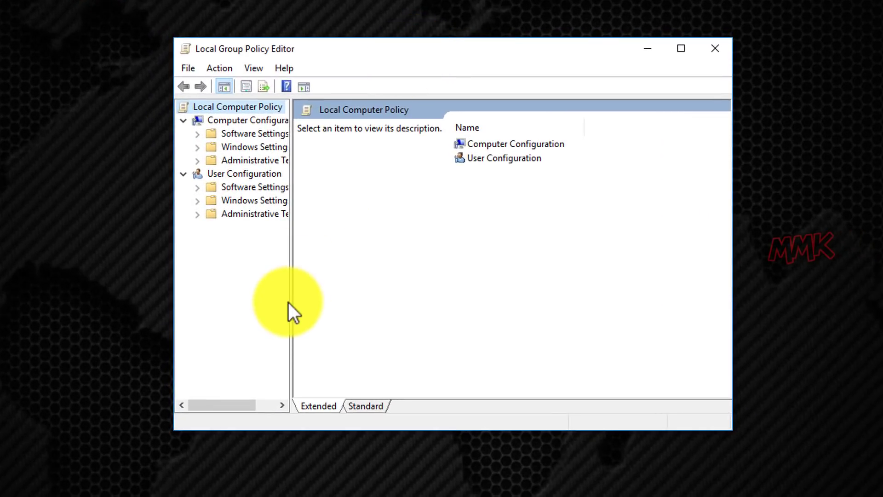
pyautogui.moveTo(290, 307); pyautogui.dragTo(333, 308)
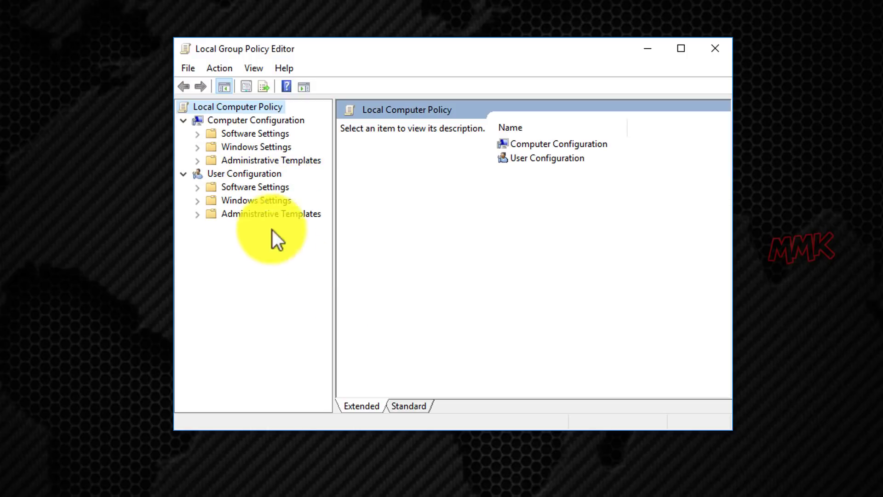
pyautogui.click(257, 161)
pyautogui.click(258, 162)
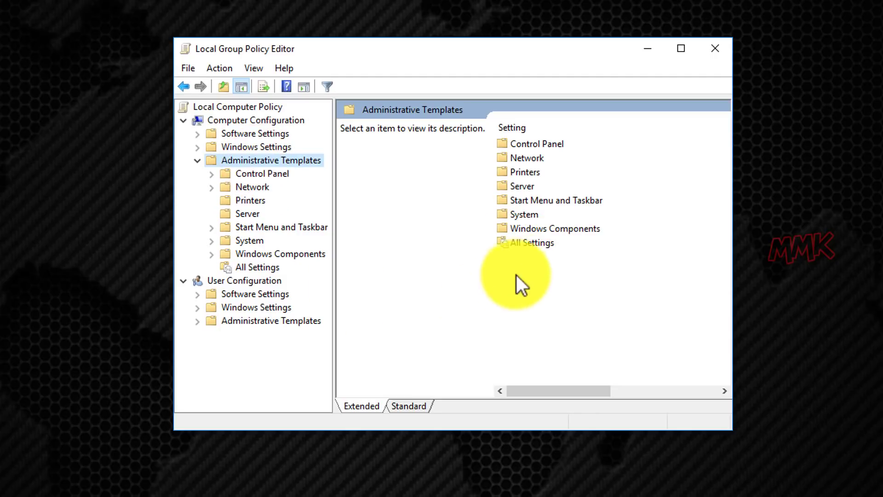
pyautogui.doubleClick(547, 229)
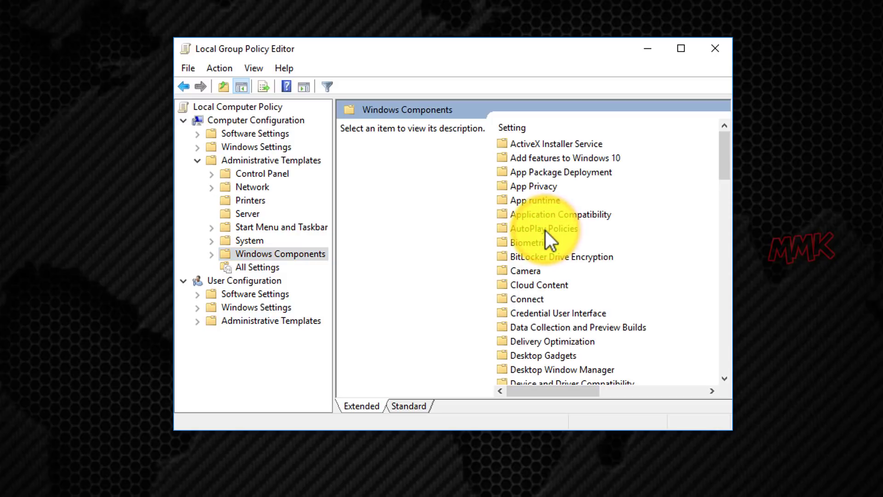
# Widen the editor, open Windows Defender Antivirus, and edit 'Turn off Windows Defender Antivirus'.
pyautogui.moveTo(726, 159); pyautogui.dragTo(715, 323)
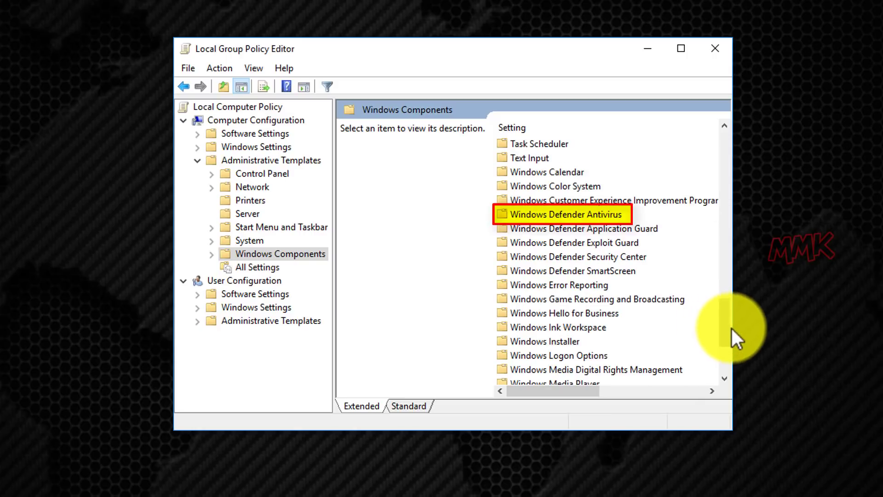
pyautogui.click(732, 328)
pyautogui.moveTo(732, 327); pyautogui.dragTo(761, 324)
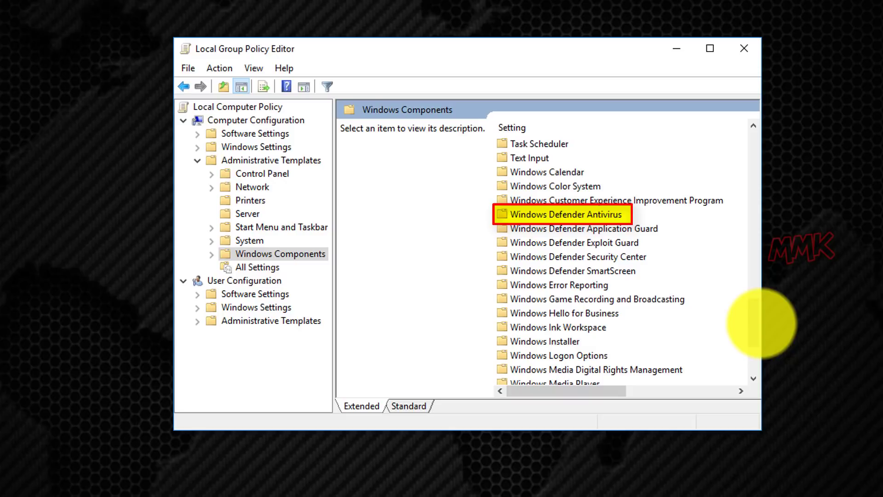
pyautogui.doubleClick(553, 213)
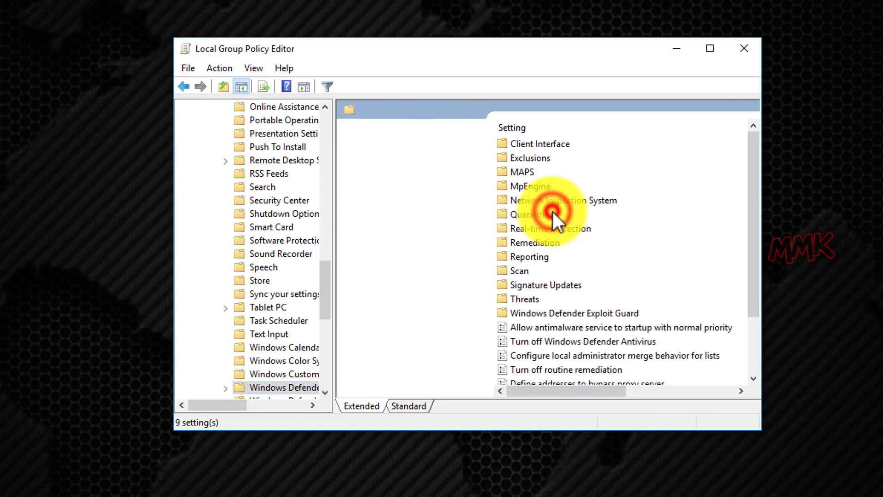
pyautogui.moveTo(749, 233); pyautogui.dragTo(749, 330)
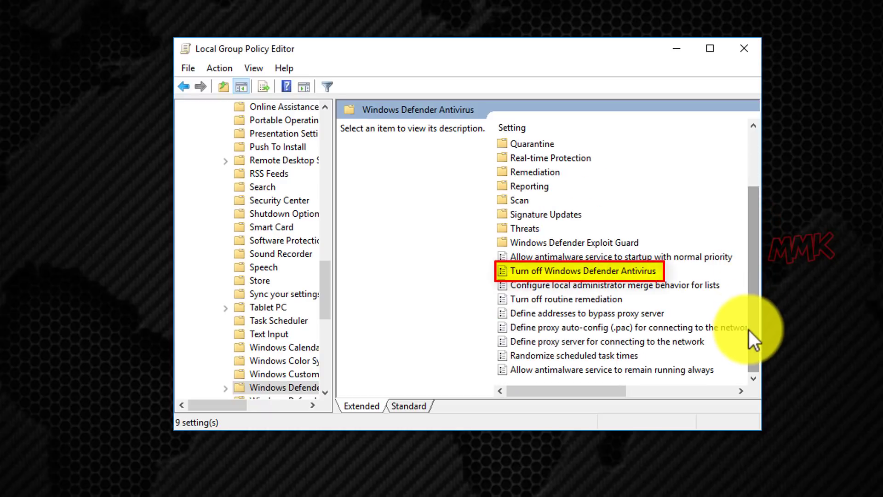
pyautogui.rightClick(552, 271)
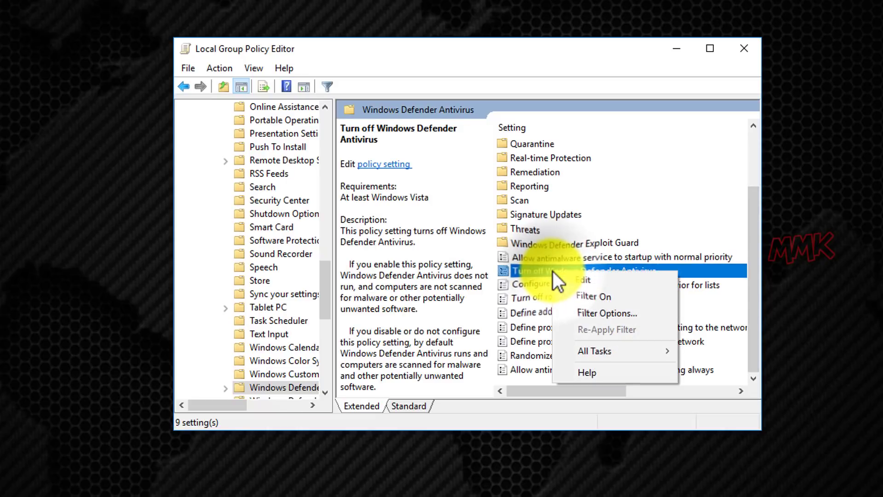
pyautogui.click(612, 278)
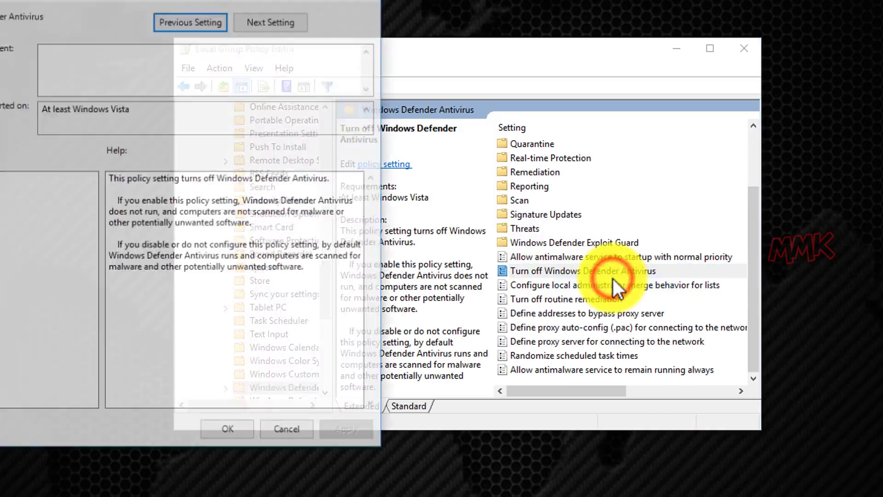
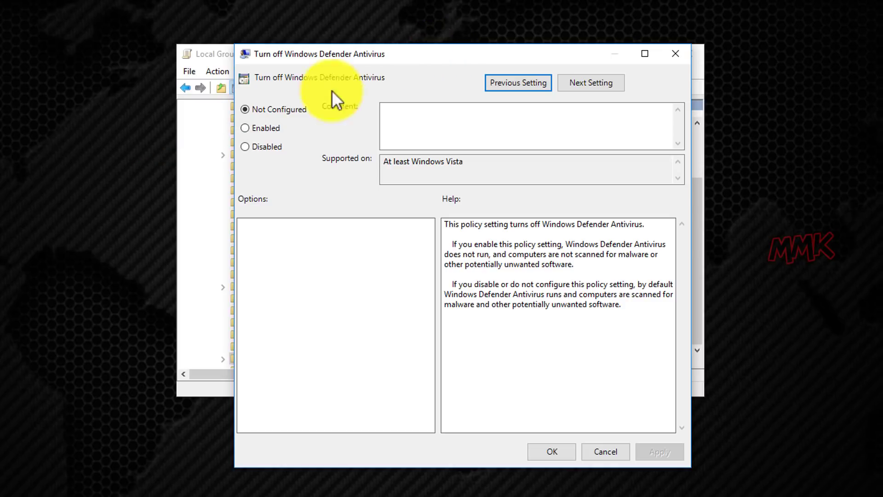
# Enable the 'Turn off Windows Defender Antivirus' policy, apply the change, and close its dialog.
pyautogui.click(242, 126)
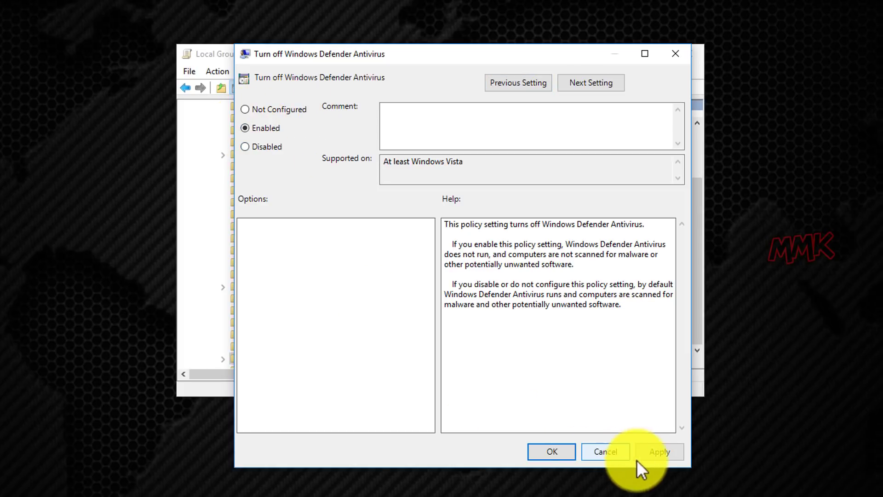
pyautogui.click(658, 450)
pyautogui.click(659, 451)
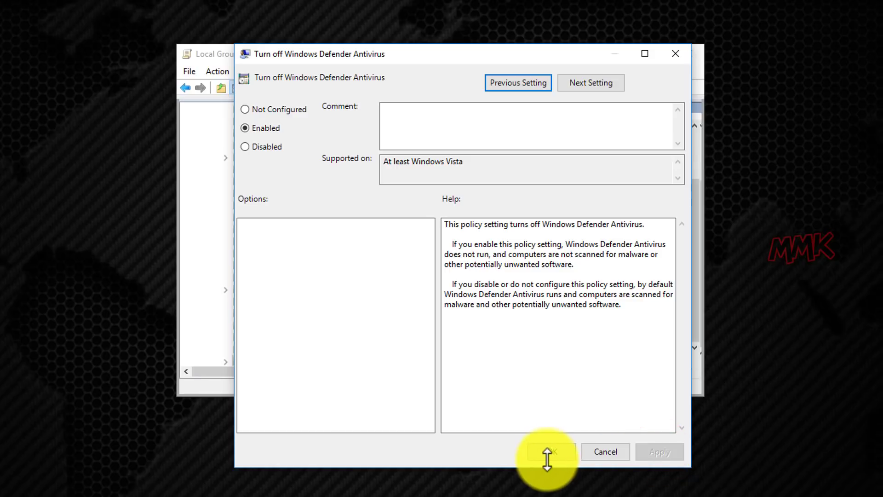
pyautogui.click(548, 453)
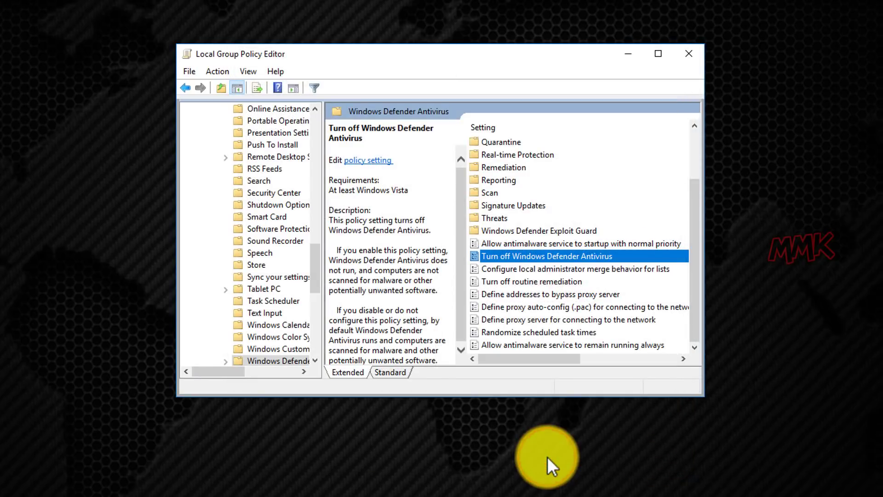
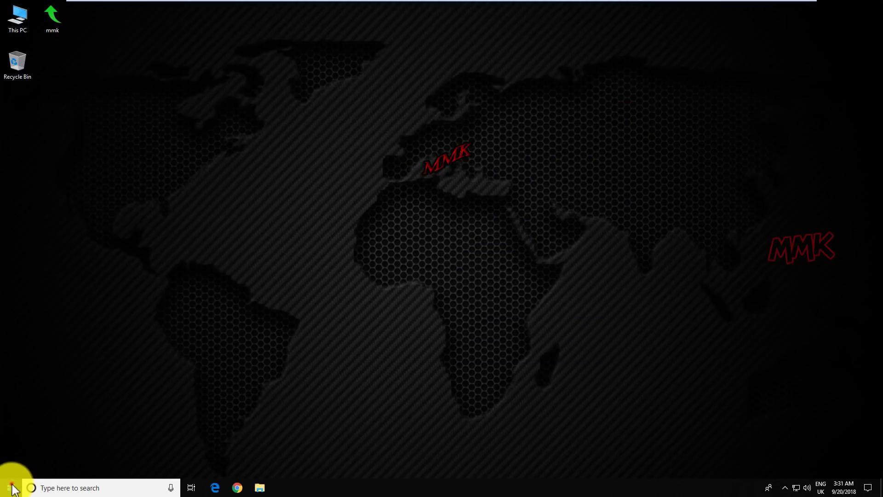
# Restart the computer from the Start menu's power options.
pyautogui.click(10, 485)
pyautogui.click(11, 467)
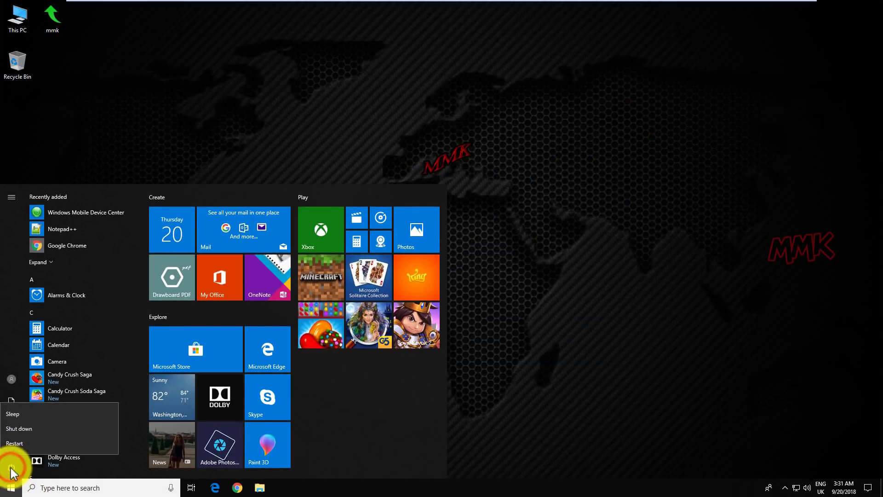
pyautogui.click(24, 443)
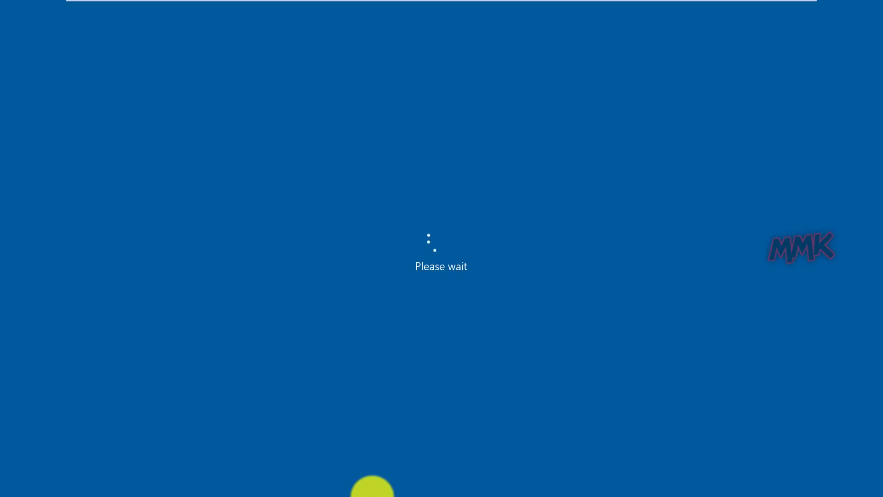
# Sign back in to the desktop and expand the hidden system tray icons.
pyautogui.press('Return')
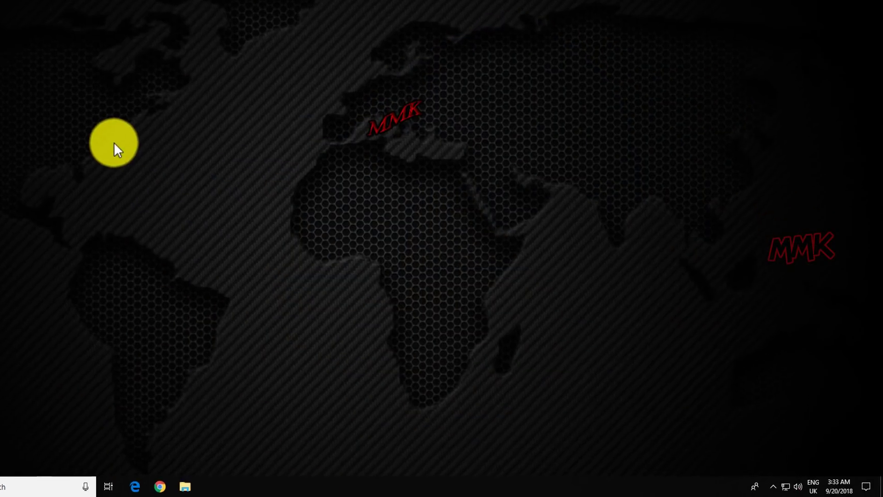
pyautogui.click(773, 486)
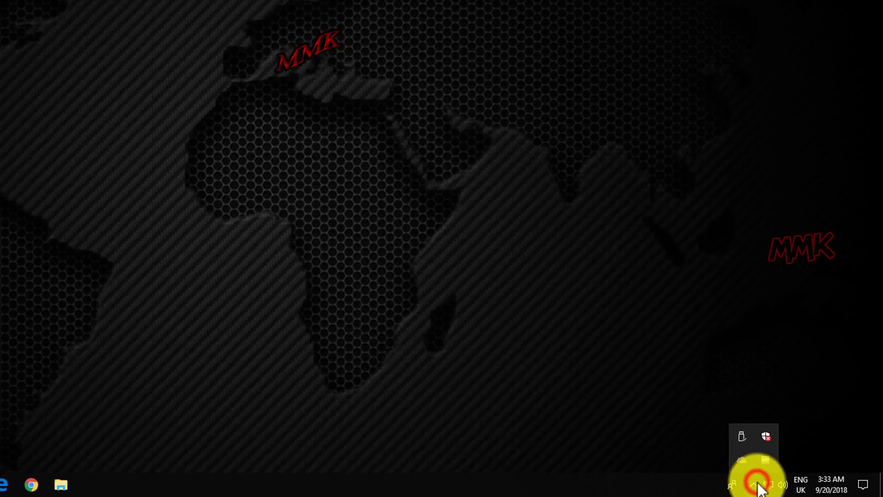